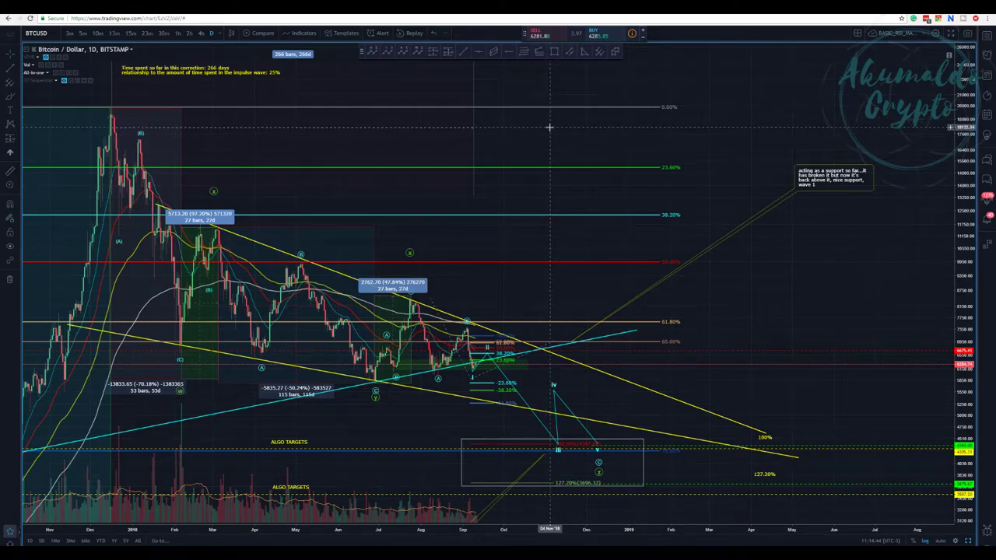
Pan the BTC/USD daily chart and box-zoom onto the August–September 2018 candles
drag(549, 126, 563, 167)
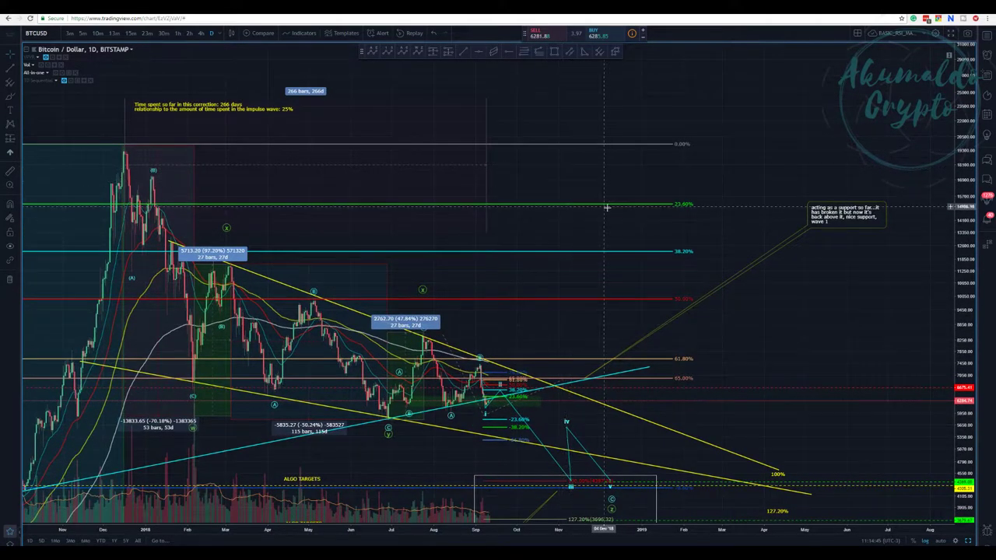
drag(582, 216, 566, 195)
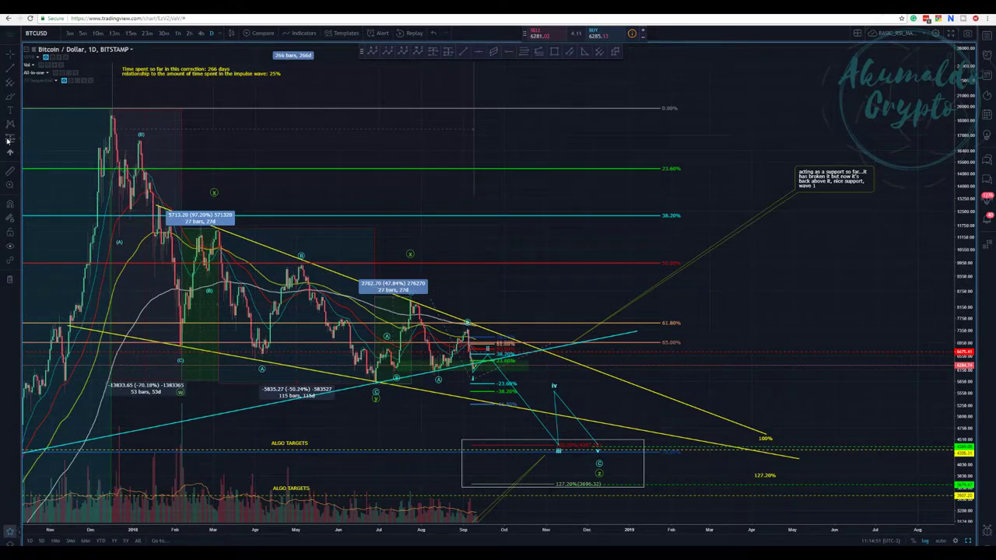
click(10, 186)
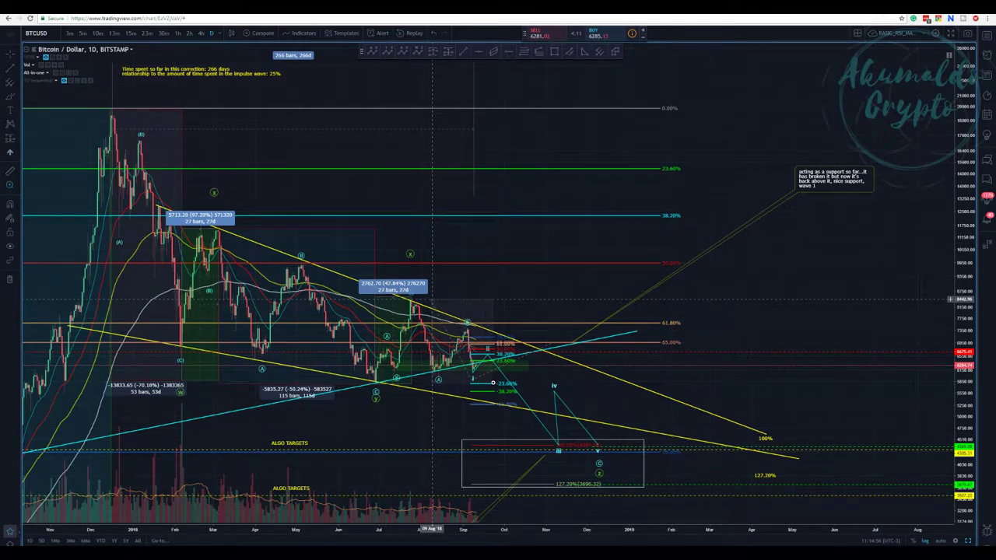
click(433, 299)
Raise the Elliott wave's ii point and lift the red dashed level to 6758.75
key(Left)
key(Left)
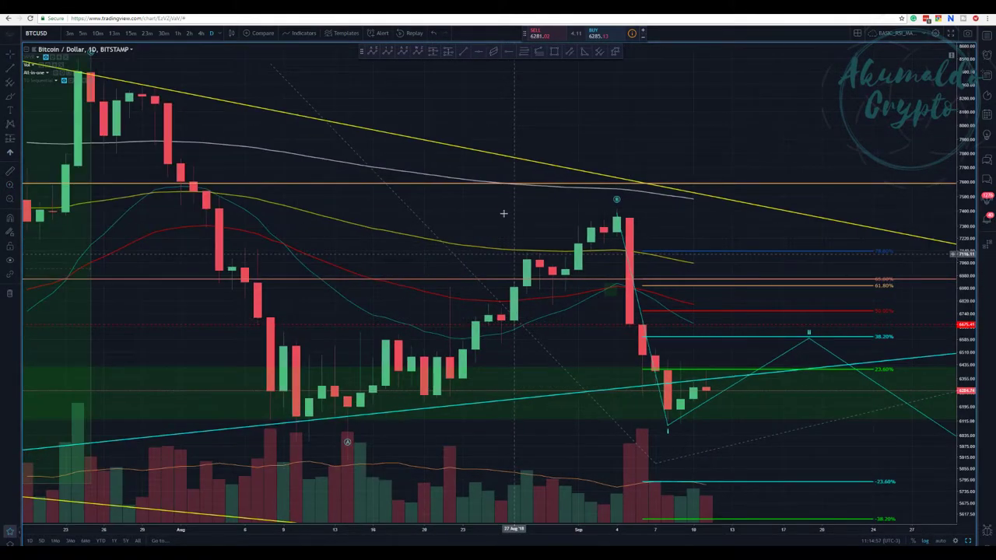
mouse_move(490, 206)
mouse_down()
mouse_move(287, 196)
mouse_move(250, 168)
mouse_move(317, 171)
mouse_up()
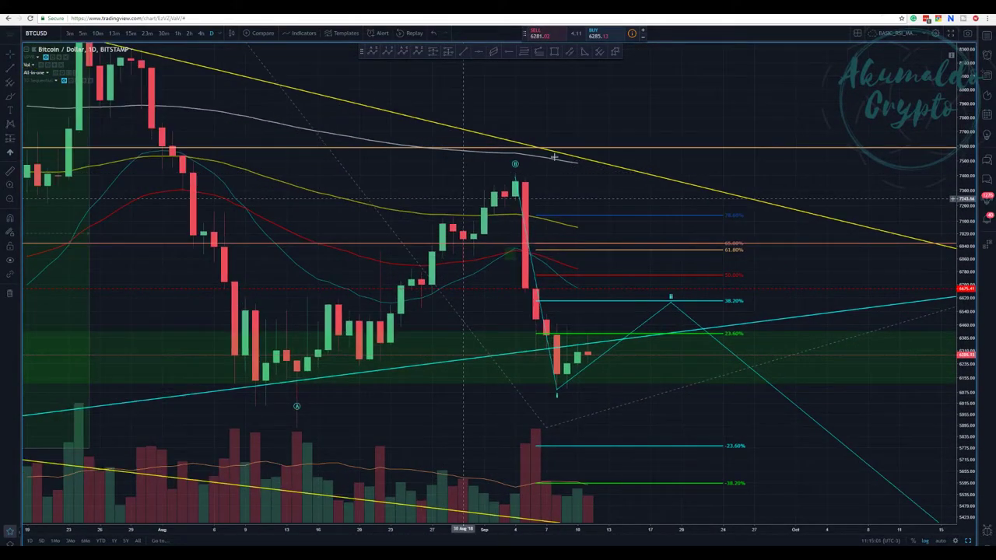
drag(674, 119, 516, 92)
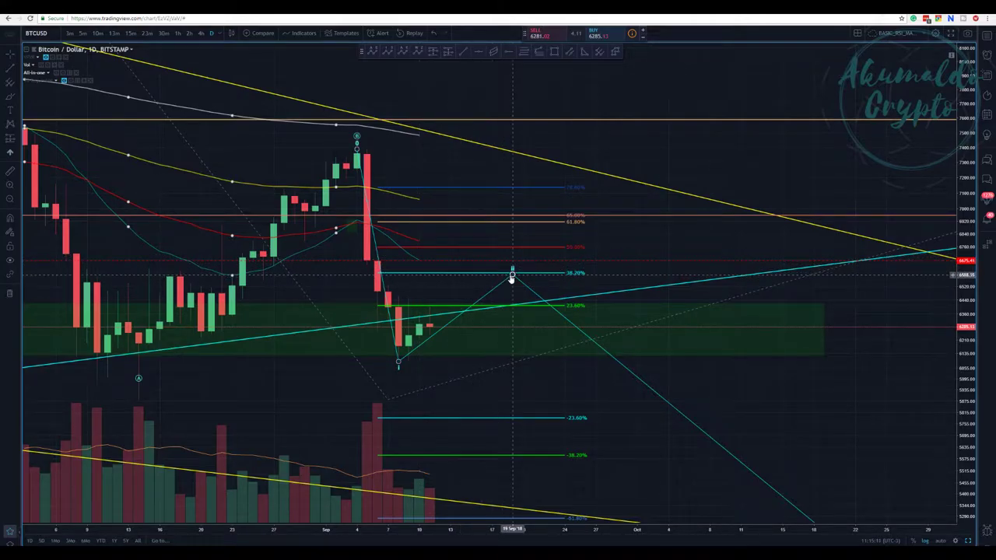
click(511, 272)
drag(511, 273, 505, 259)
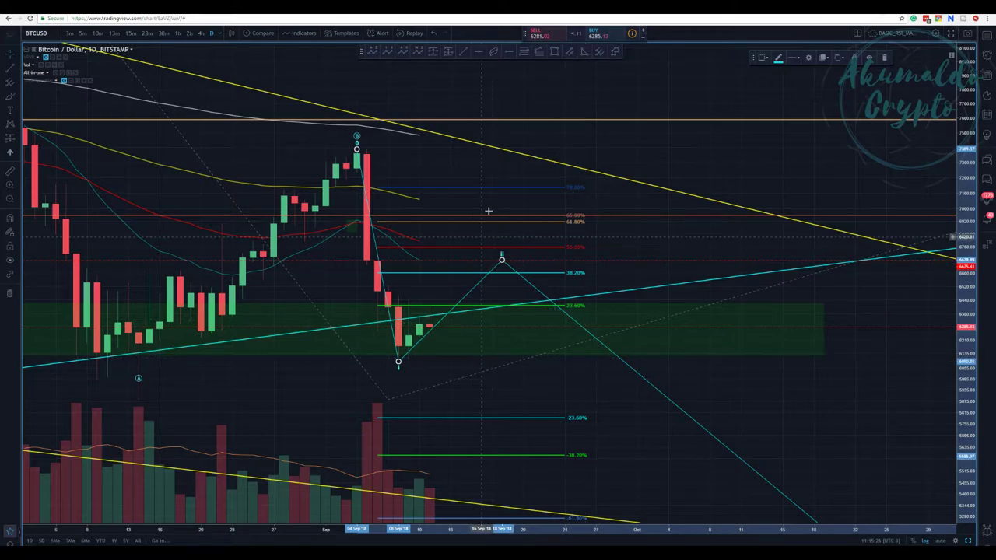
click(435, 240)
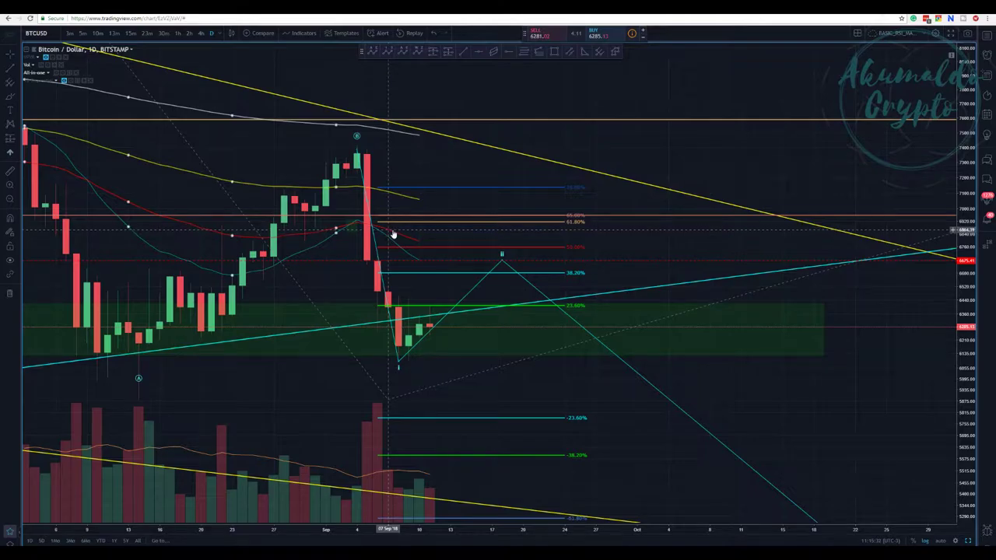
mouse_move(501, 260)
mouse_down()
mouse_move(500, 247)
mouse_move(498, 258)
mouse_up()
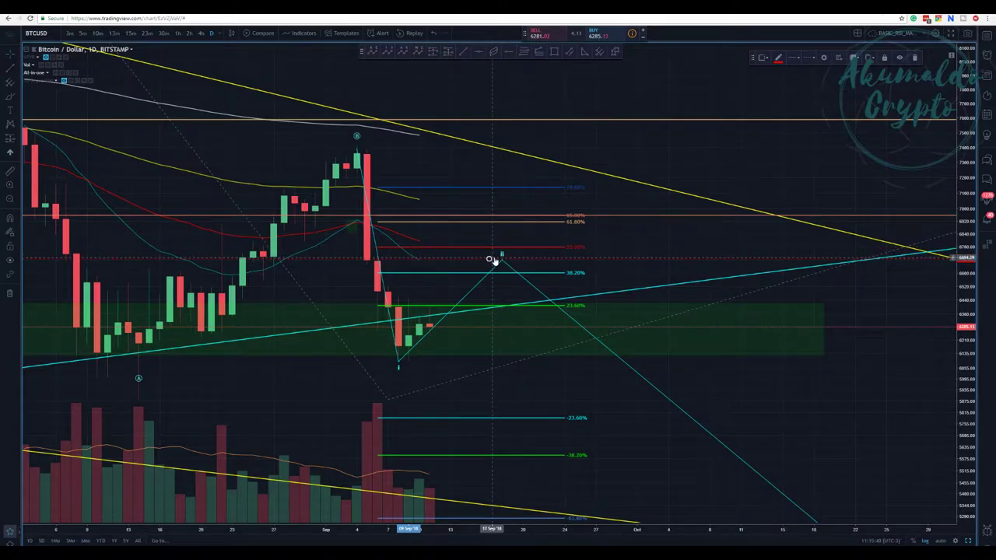
Zoom out to the 2017 history and finish the date-range measurement at 267 bars
scroll(498, 262, up, 1)
scroll(495, 260, up, 1)
scroll(492, 258, up, 1)
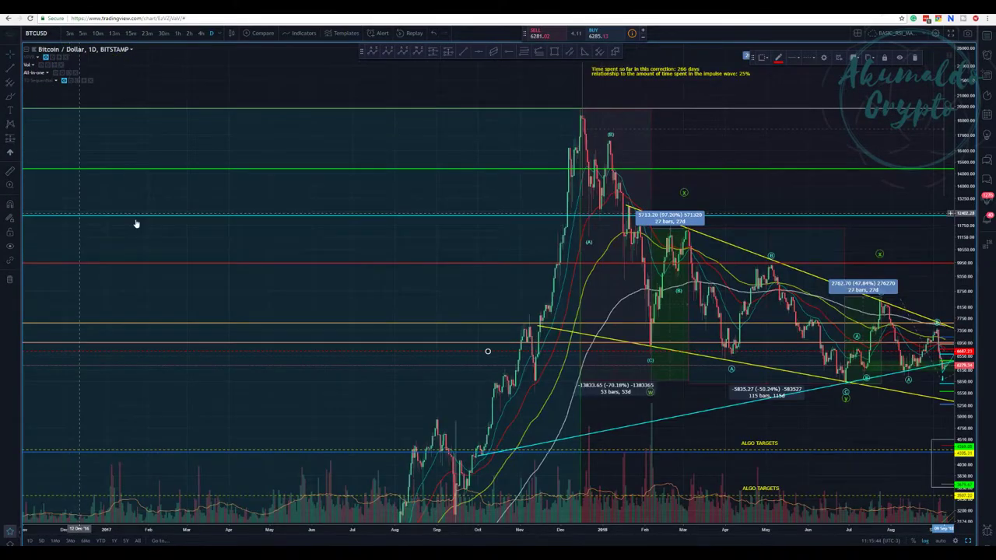
drag(629, 186, 387, 157)
drag(580, 167, 547, 229)
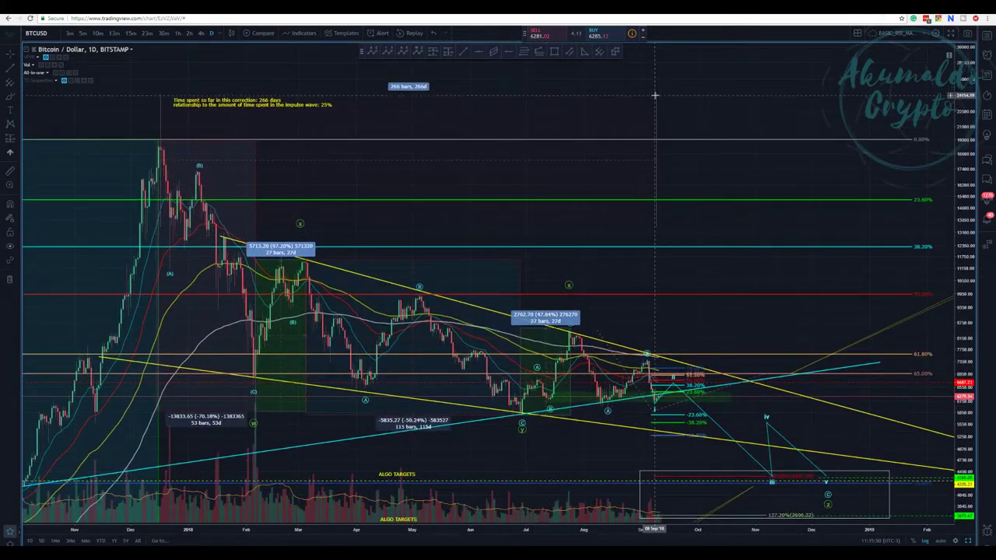
click(658, 94)
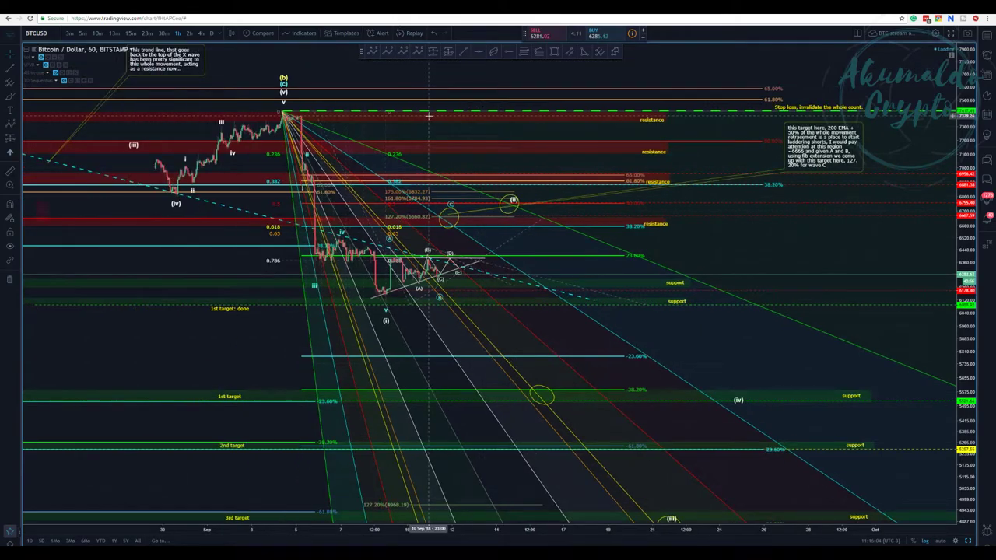
On the hourly chart, move the Elliott wave's top and (ii) points, stretching the price scale
scroll(429, 115, up, 2)
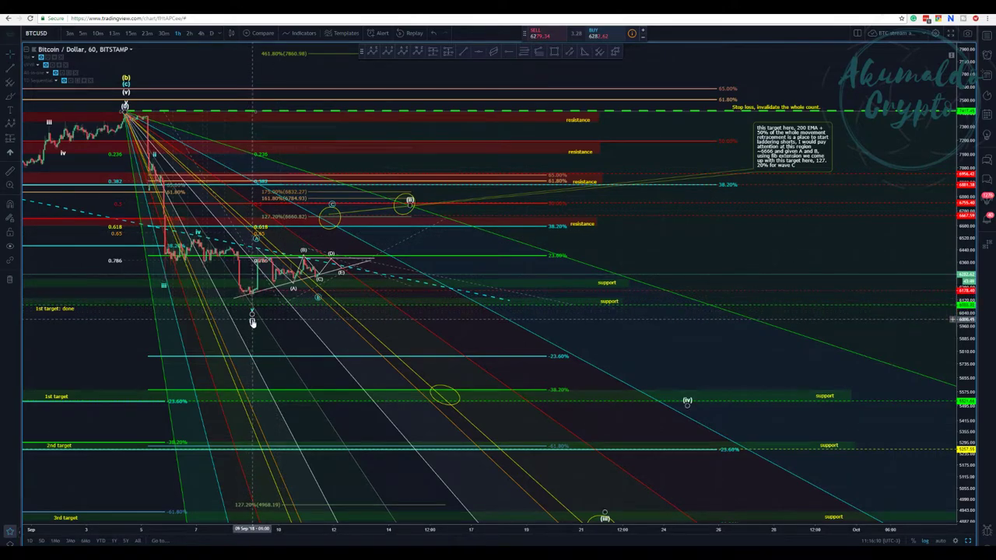
click(253, 316)
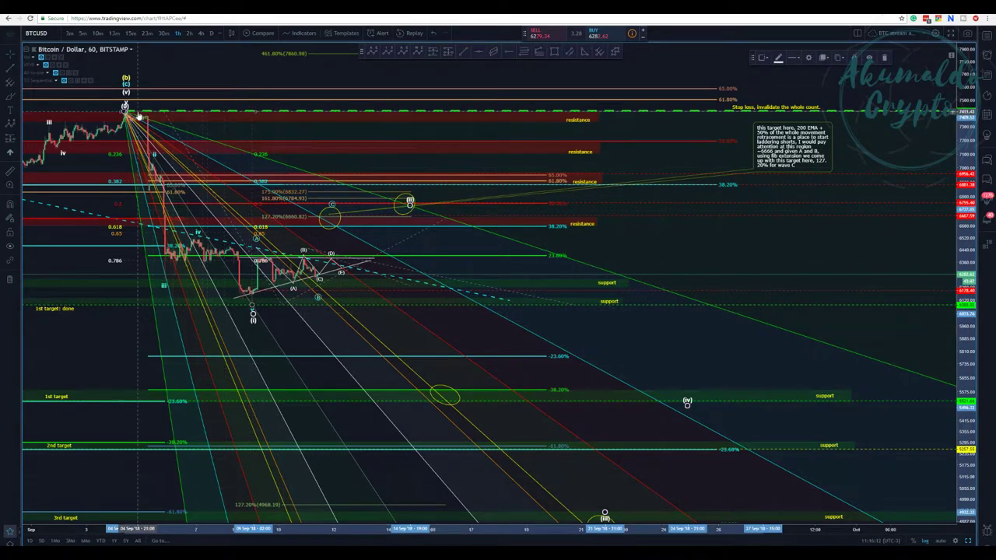
drag(126, 105, 125, 102)
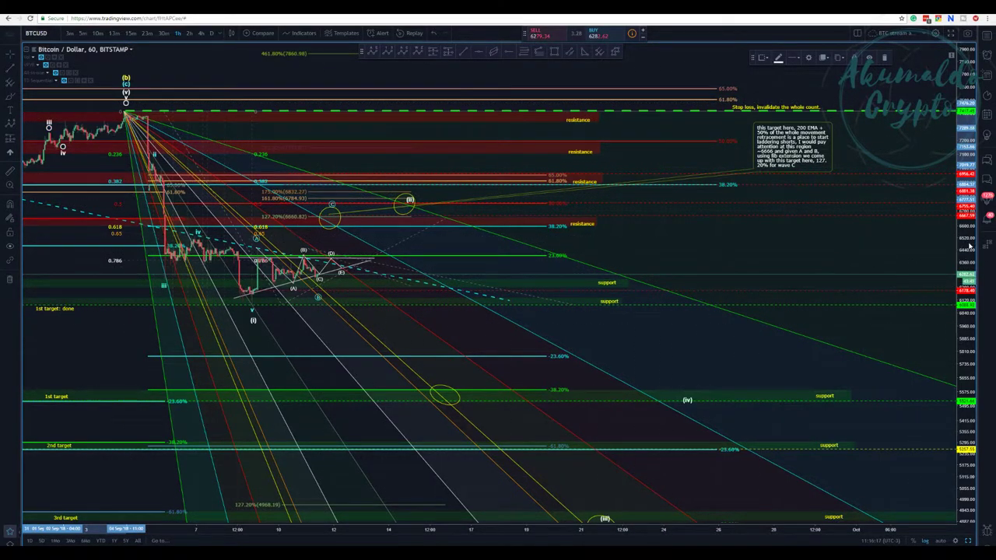
drag(965, 237, 965, 257)
drag(816, 236, 790, 211)
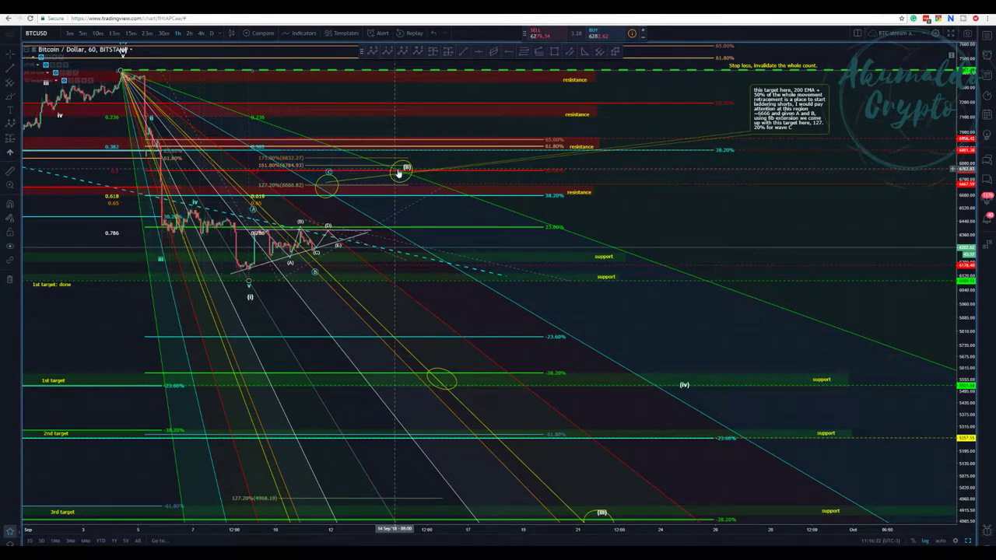
drag(404, 169, 406, 167)
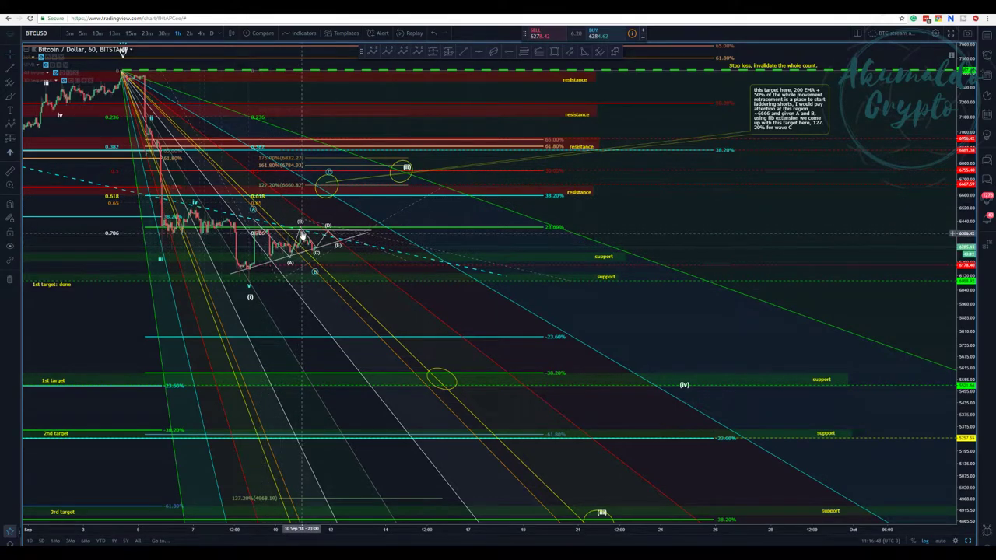
Shift the circle near wave C rightward, then check the Fibonacci extension and resistance zone
click(338, 245)
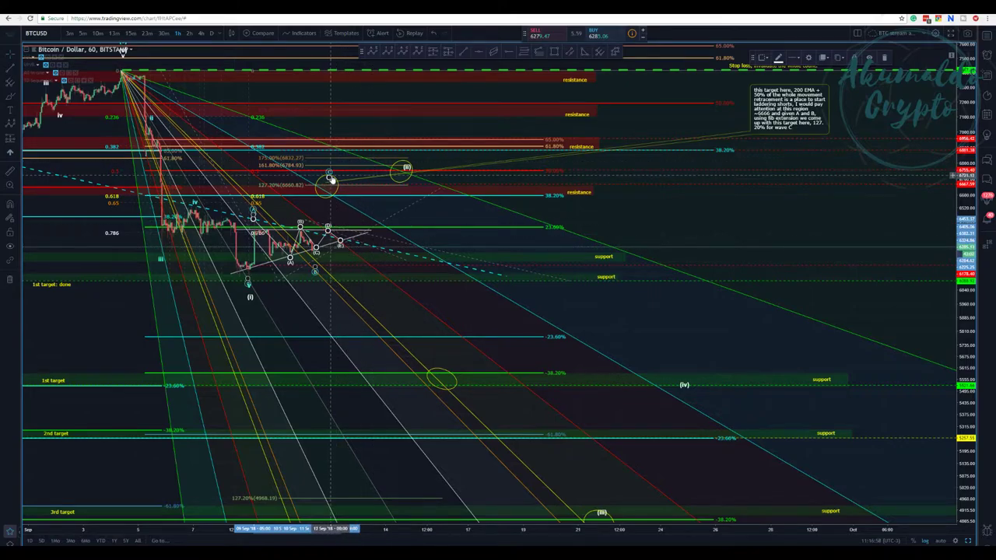
drag(330, 178, 364, 178)
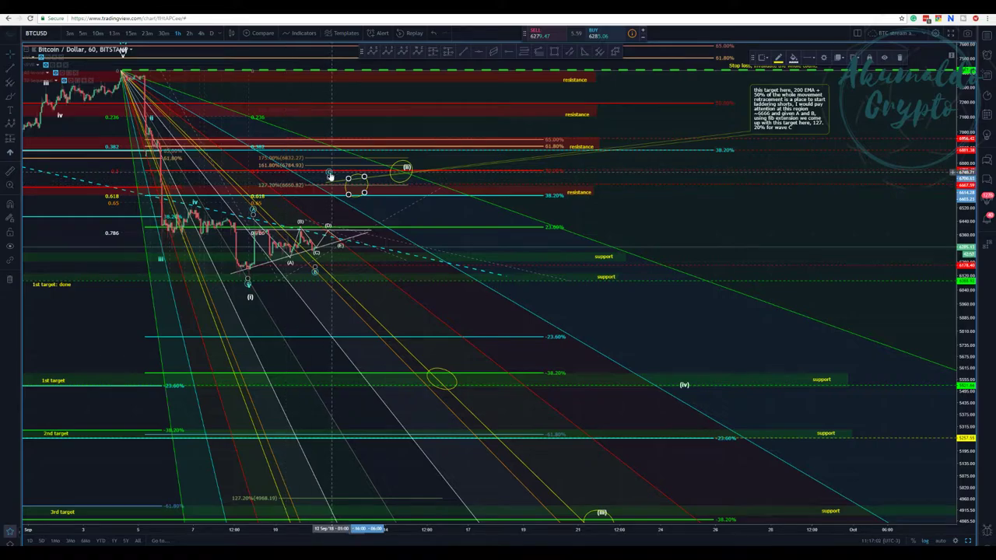
click(340, 168)
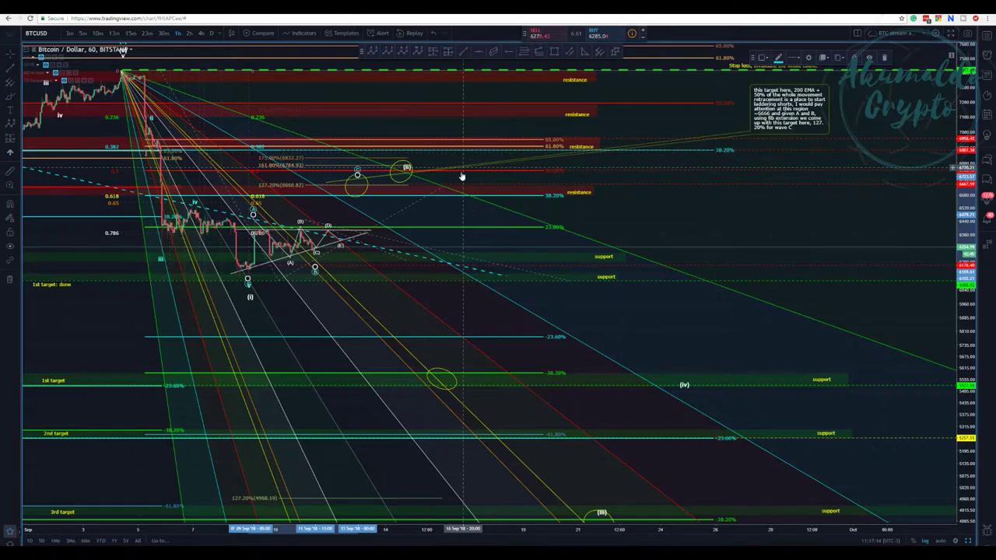
click(298, 115)
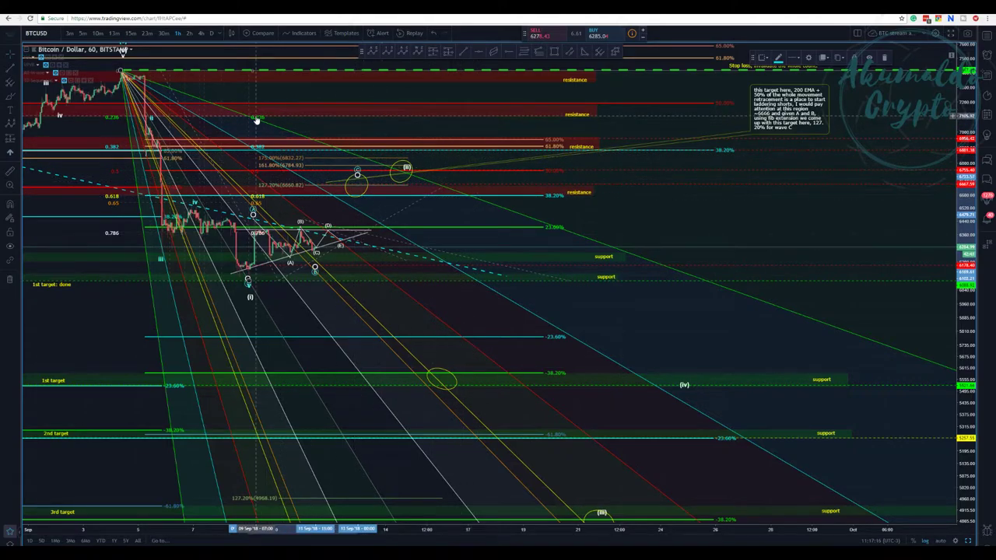
click(261, 123)
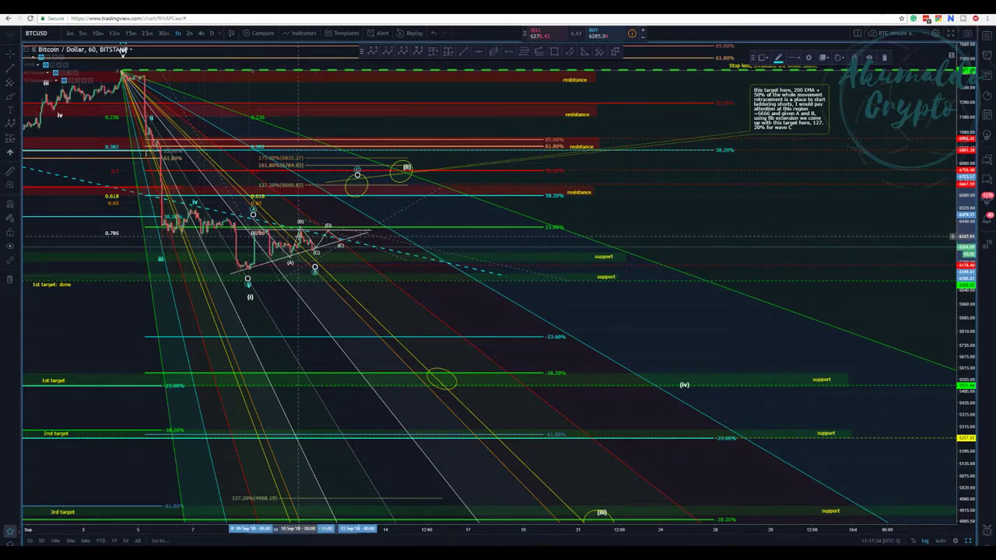
Select the ABCDE triangle and box-zoom onto its region
click(315, 251)
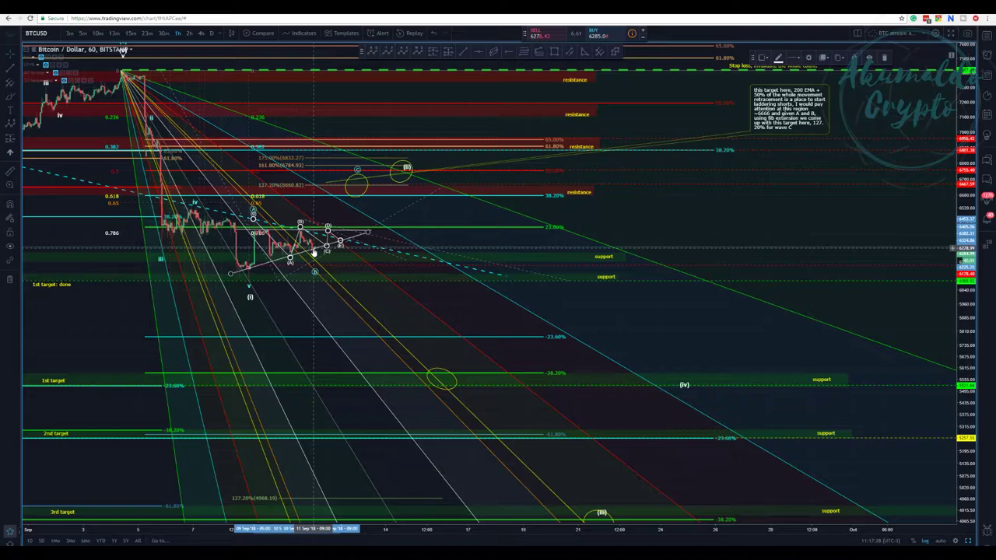
click(10, 185)
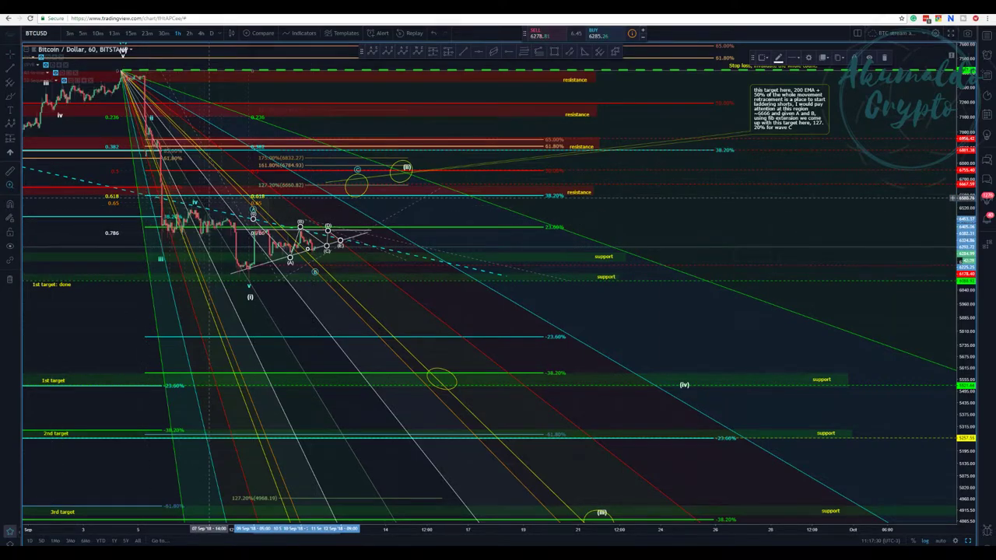
drag(210, 199, 404, 288)
Nudge the triangle's (B) and (C) points and reposition both ends of the lower trendline
scroll(404, 288, down, 2)
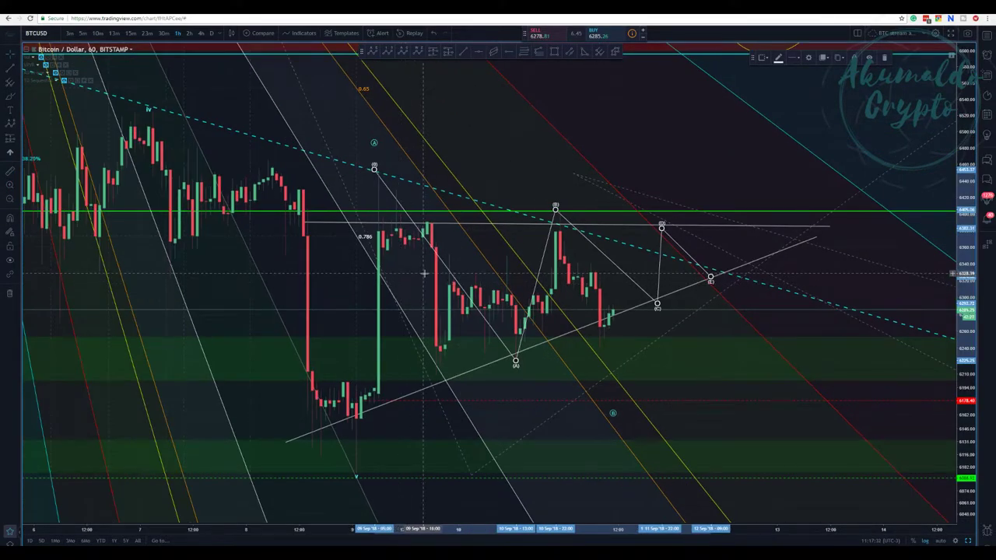
scroll(413, 249, up, 1)
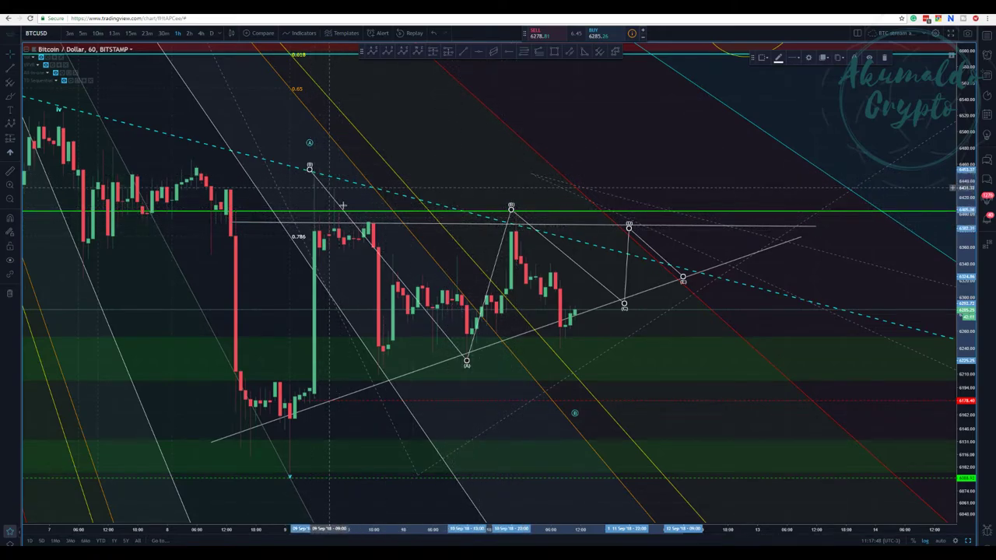
drag(509, 220, 516, 221)
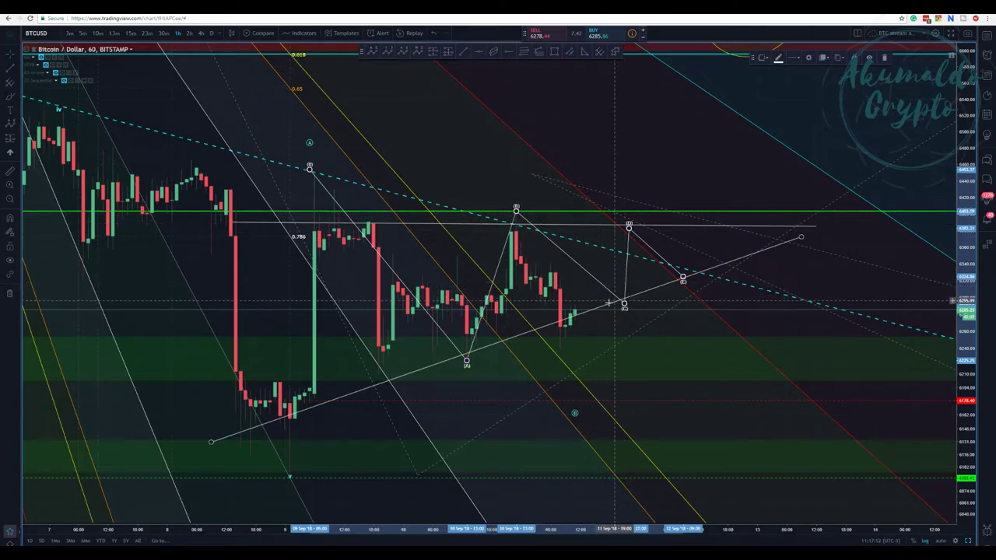
drag(625, 303, 561, 349)
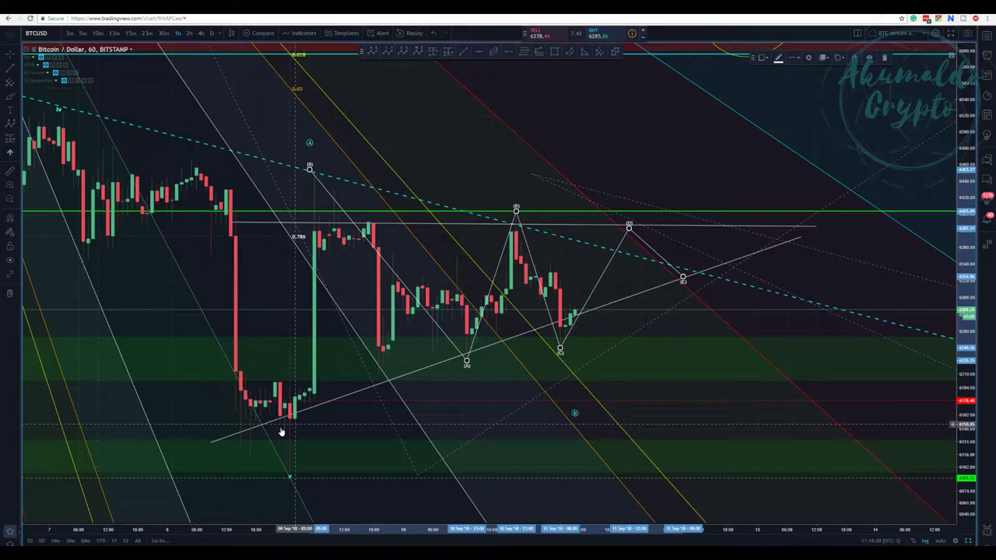
drag(211, 441, 216, 447)
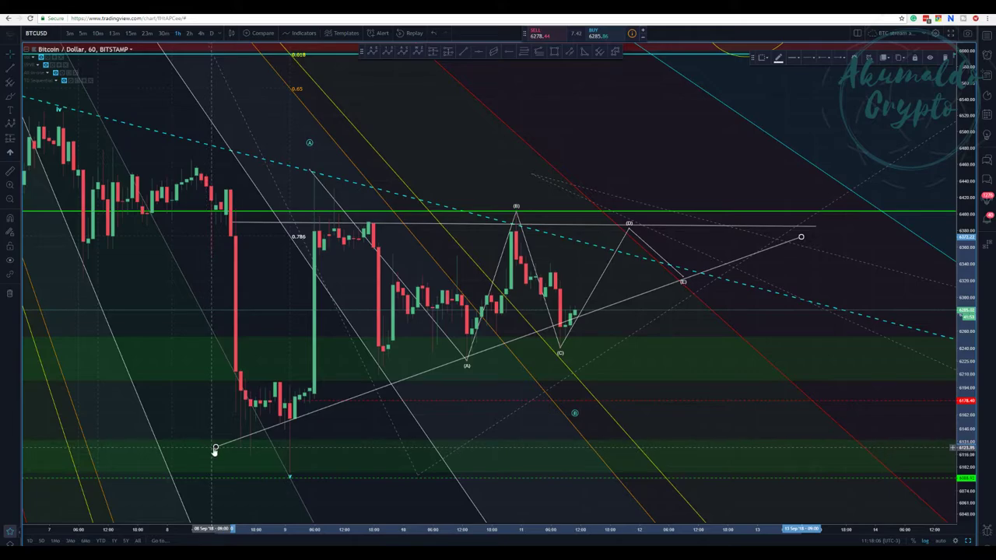
drag(215, 452, 213, 448)
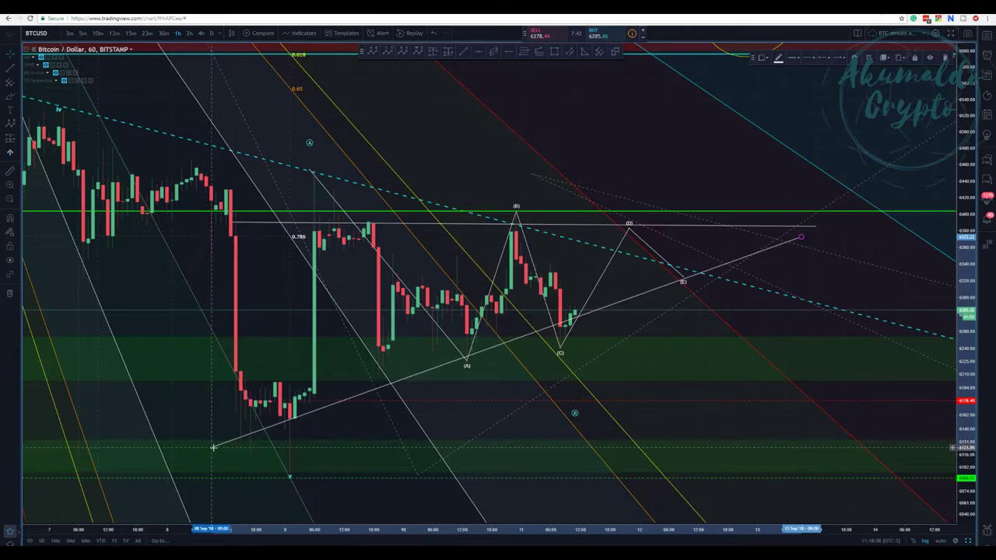
drag(801, 237, 810, 244)
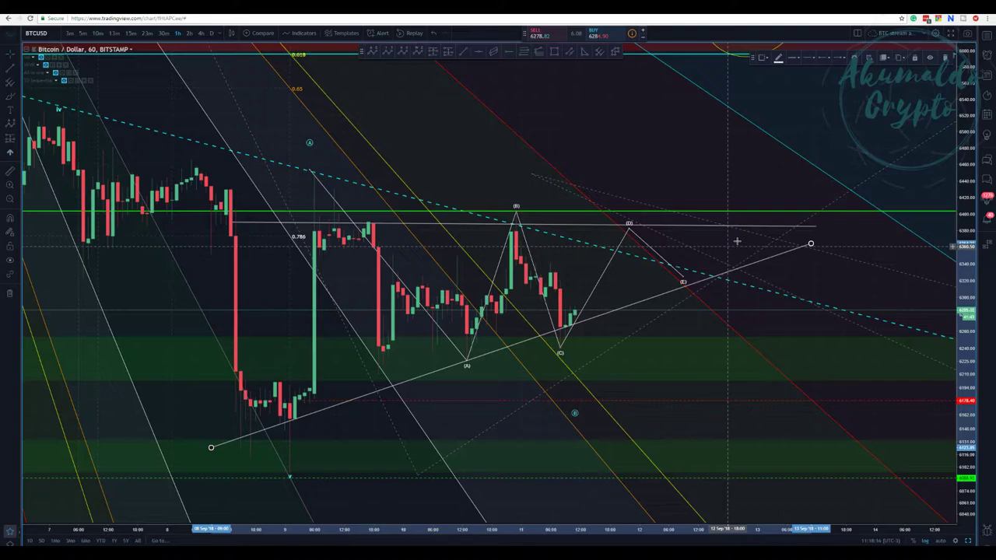
Level the triangle's upper horizontal line, raise the (D) point and lower the (E) point
click(671, 231)
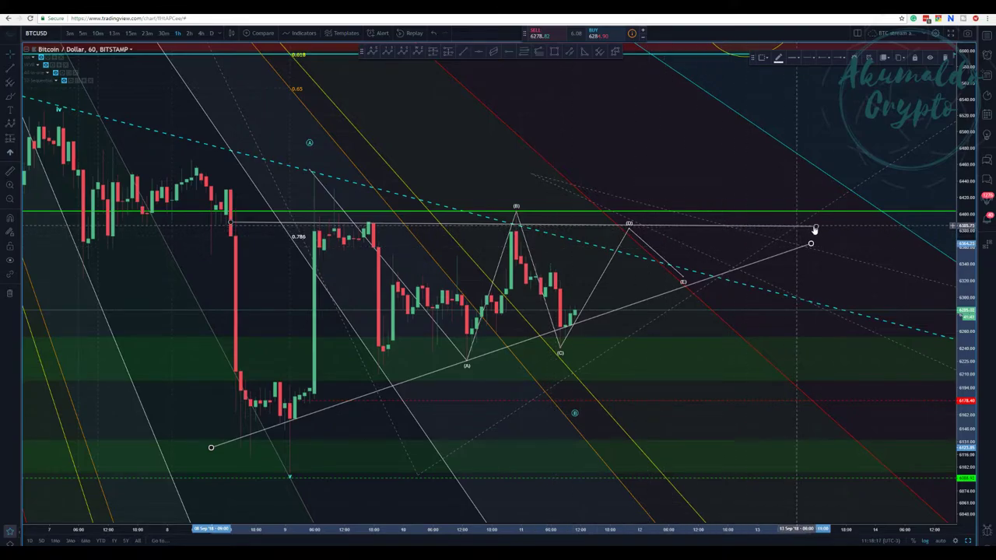
drag(815, 226, 816, 224)
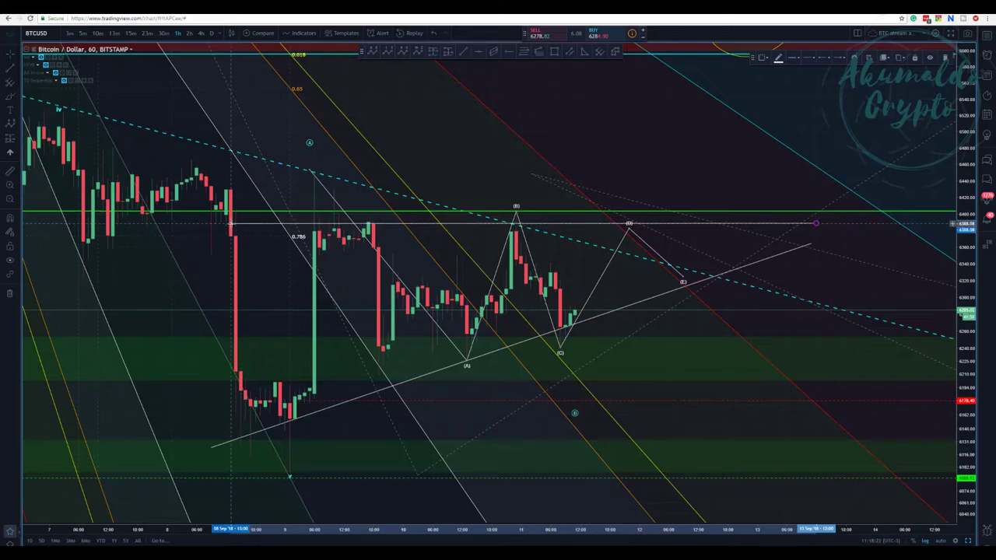
drag(233, 227, 230, 223)
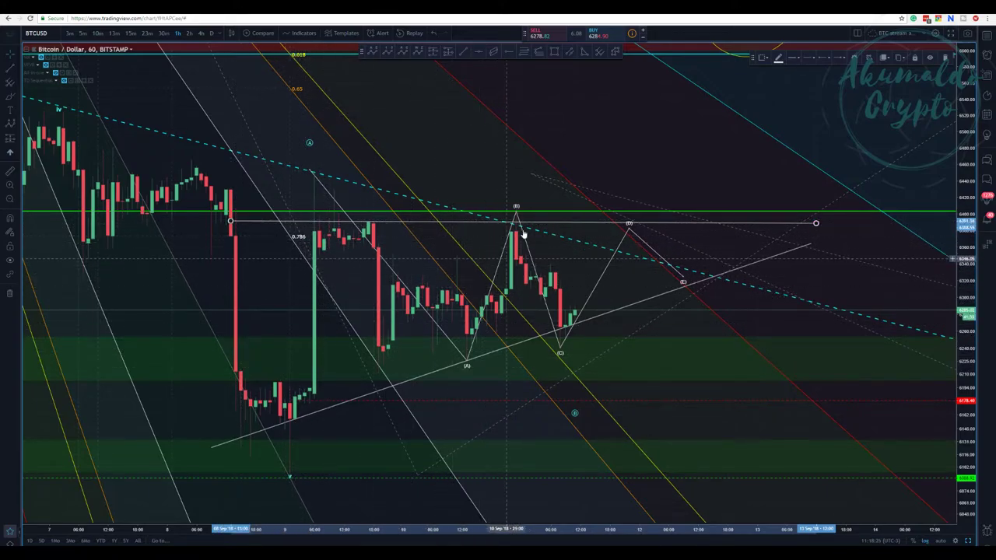
drag(629, 231, 634, 215)
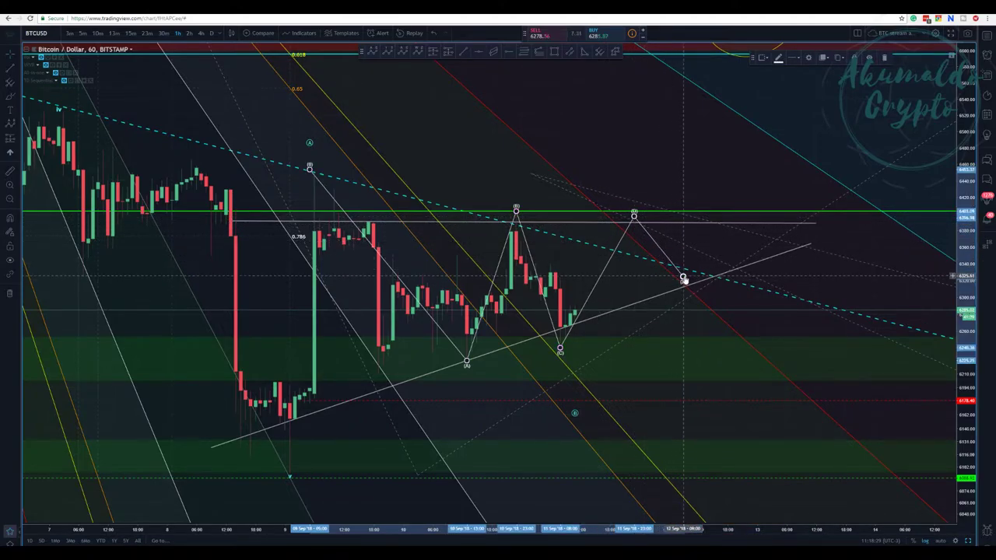
drag(684, 278, 689, 289)
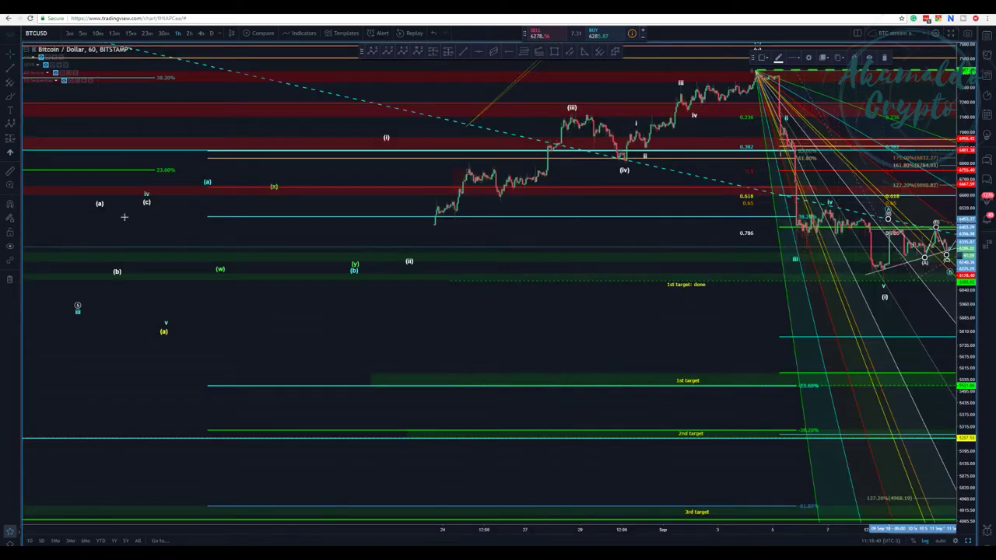
Zoom into the September drop, nudge the wave count right, and raise the ellipse near (ii)
scroll(530, 329, up, 2)
scroll(312, 319, up, 5)
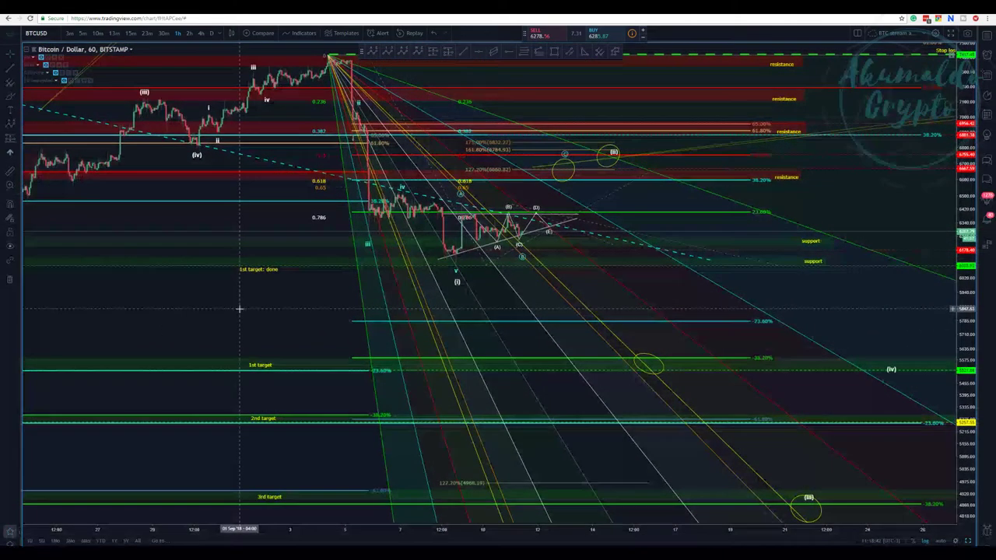
scroll(195, 296, up, 2)
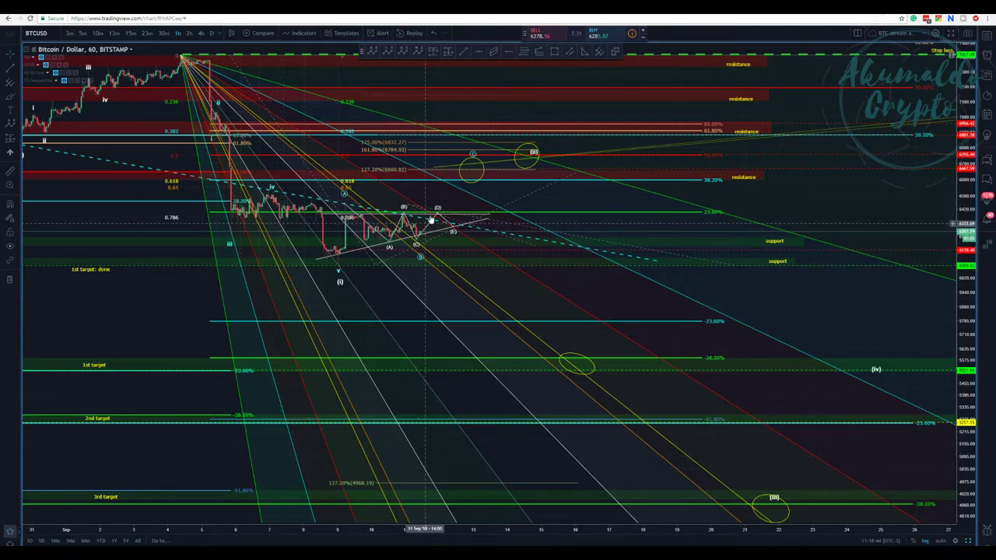
click(343, 196)
drag(345, 198, 347, 200)
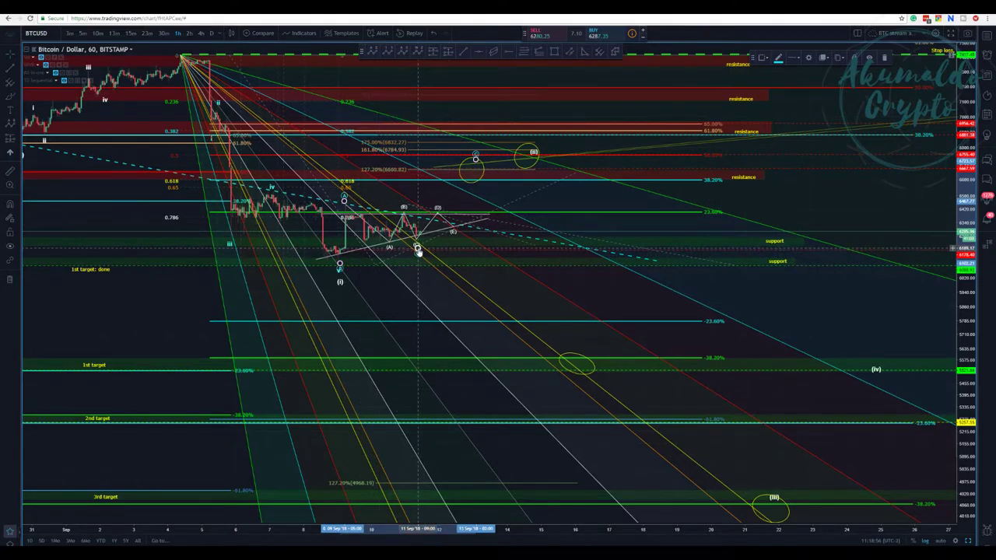
drag(483, 167, 485, 156)
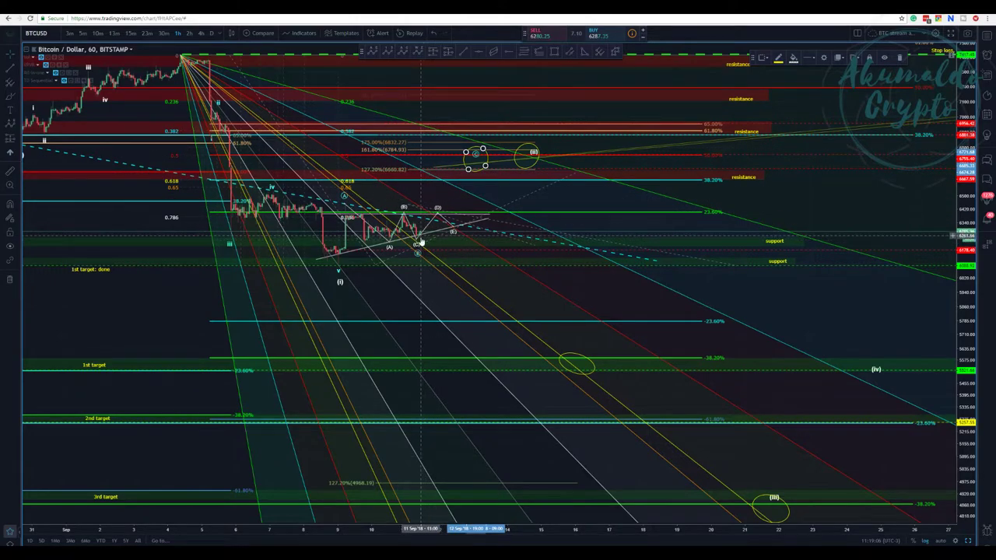
scroll(421, 234, up, 1)
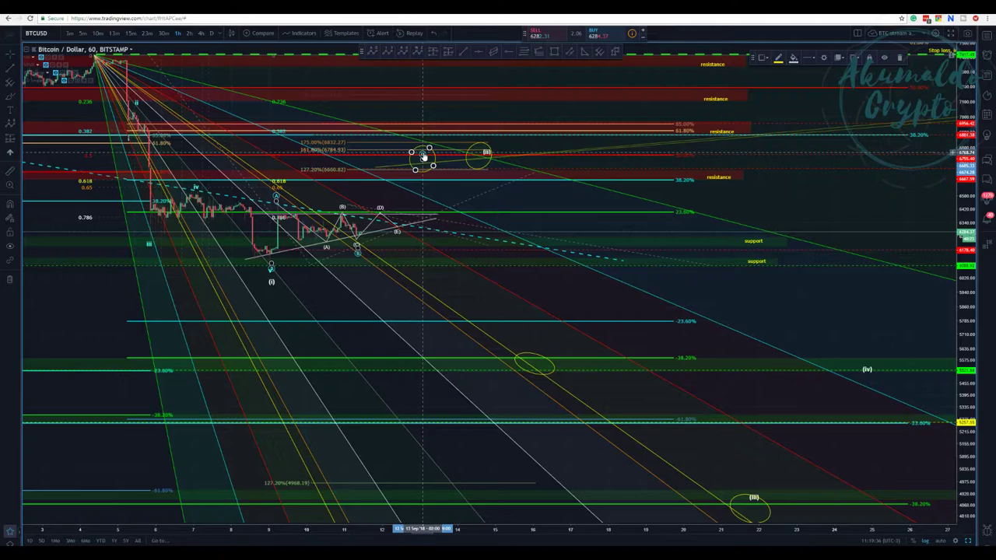
Drag the wave (ii) anchor left into the ellipse at the 161.8%–175% extension levels
drag(486, 152, 421, 143)
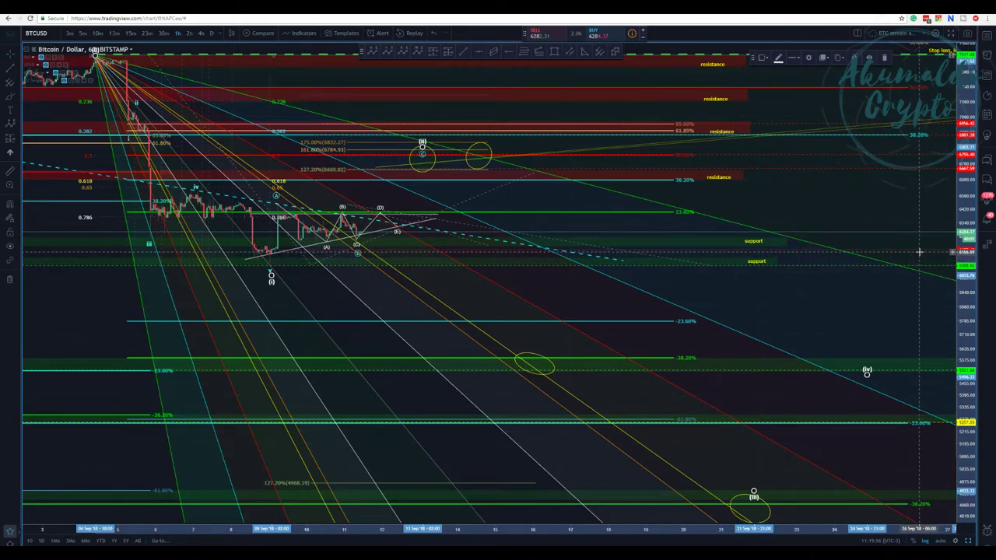
Give the red dashed invalidation line a thicker line width
right_click(467, 254)
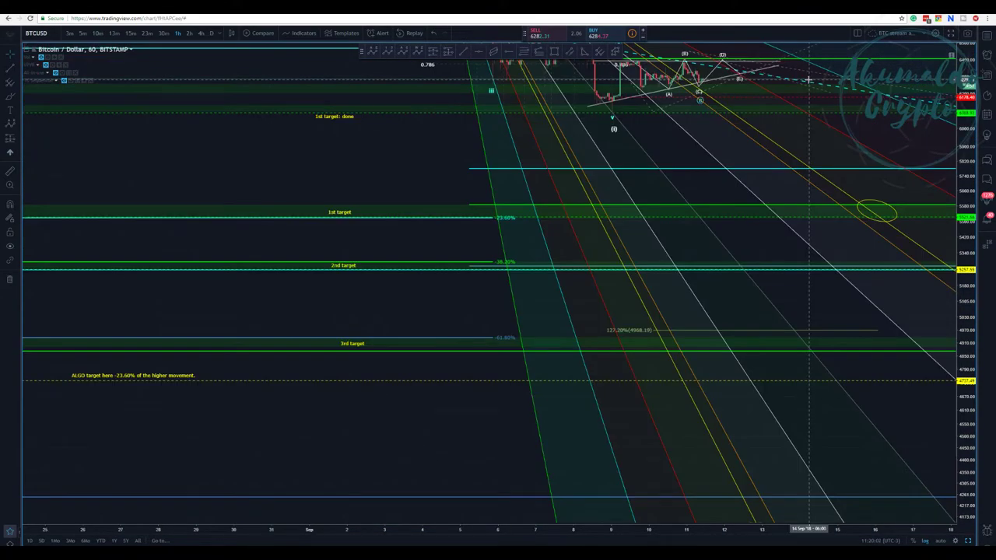
drag(412, 301, 156, 326)
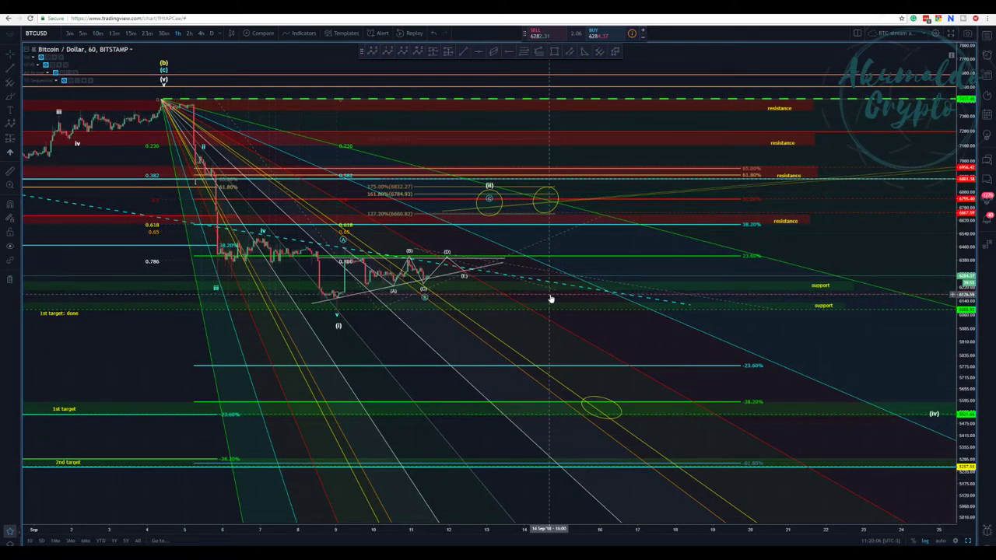
click(550, 298)
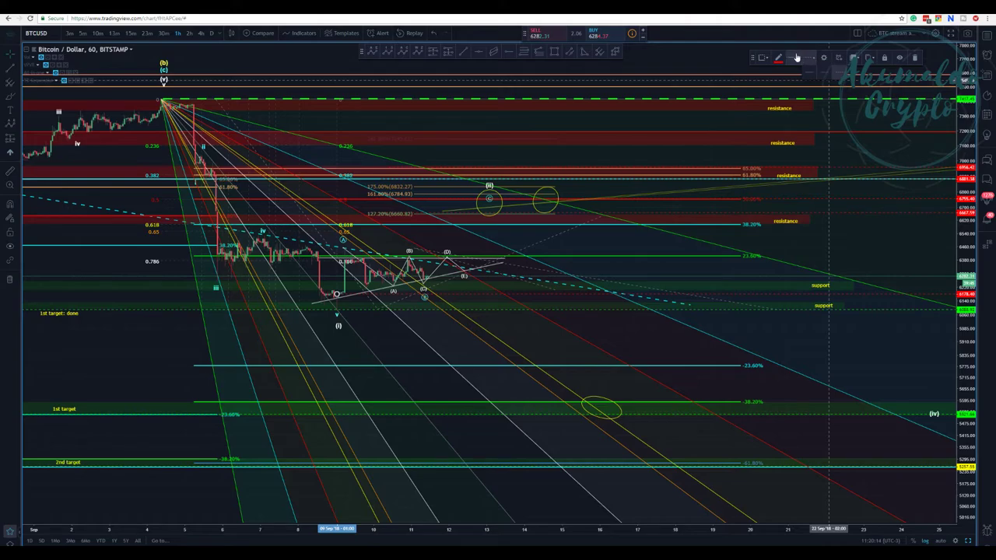
click(797, 58)
click(797, 87)
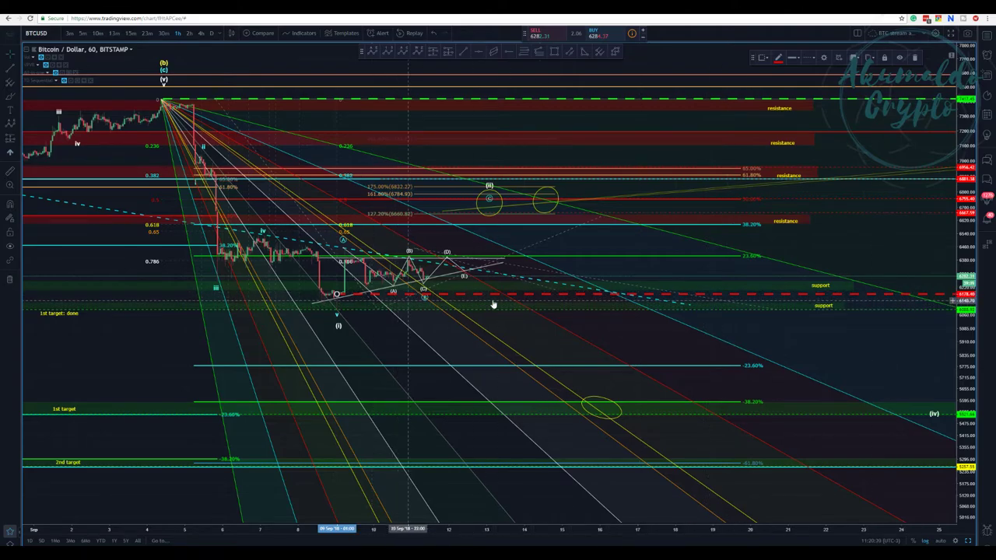
Lower the red dashed invalidation line to about 6163
drag(591, 295, 597, 297)
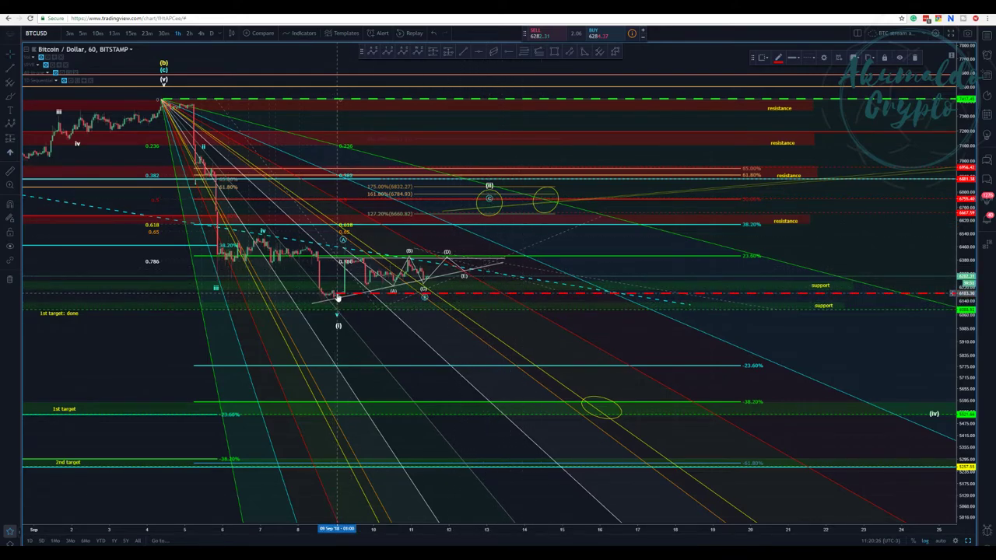
drag(337, 296, 338, 295)
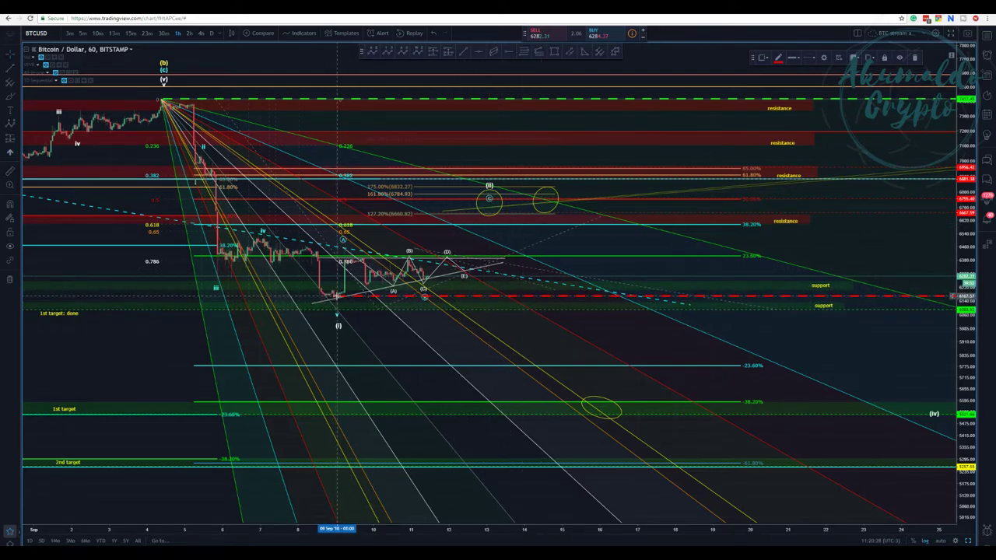
click(423, 292)
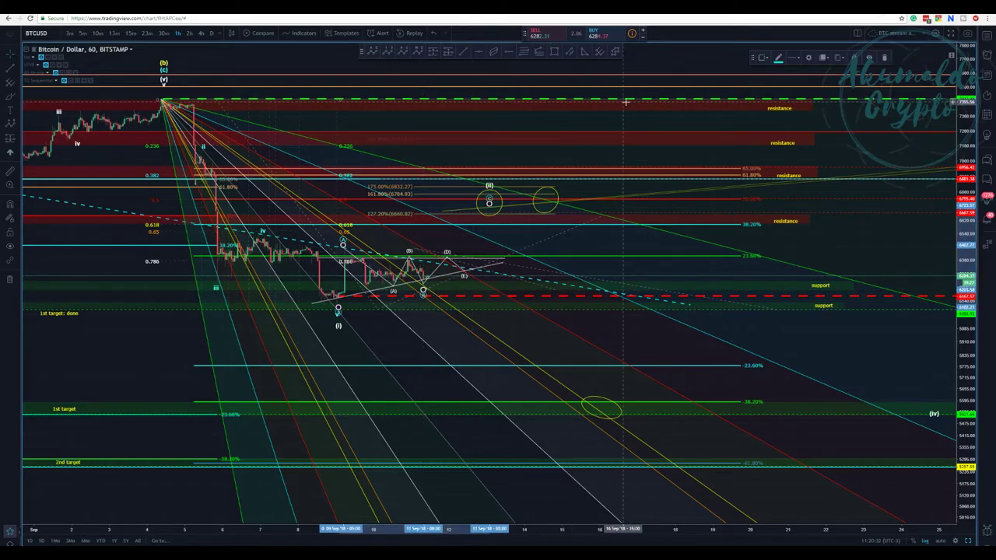
Move the 'Stop loss' note and the long target note left into the visible chart area
drag(839, 124, 695, 135)
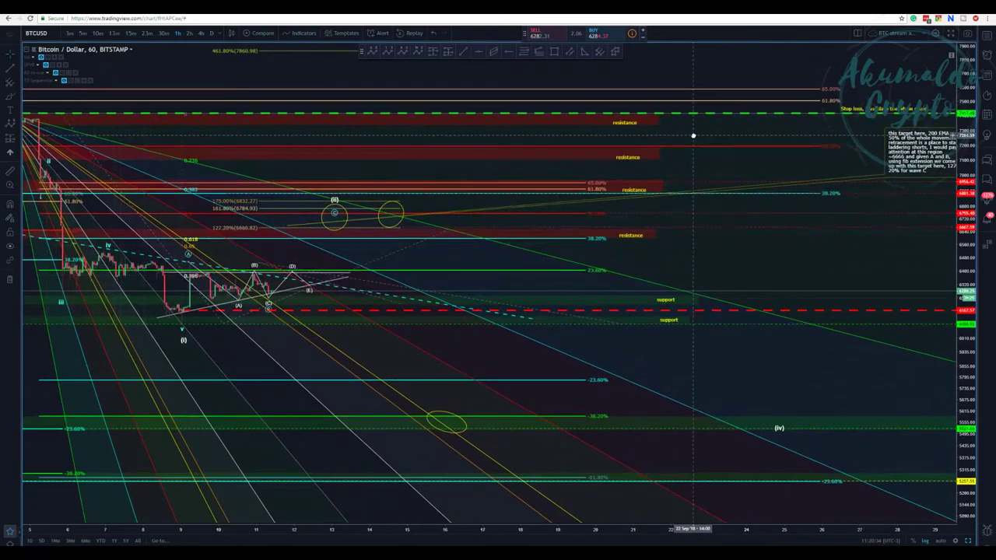
drag(861, 111, 779, 108)
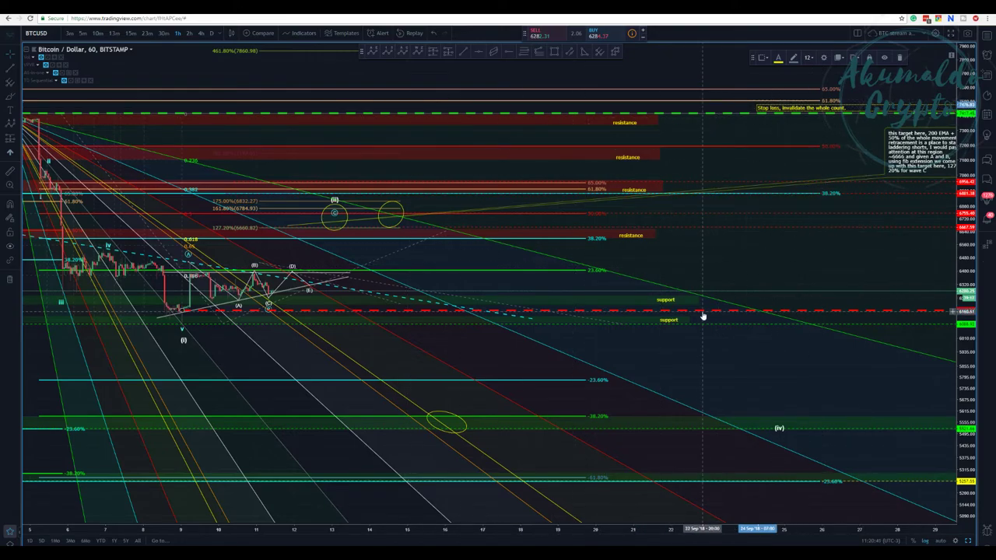
scroll(669, 355, down, 2)
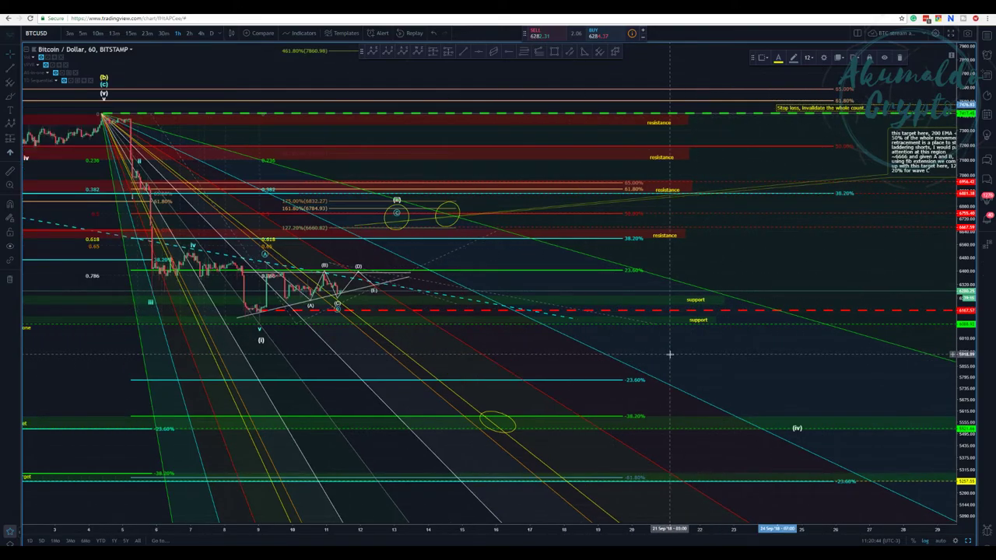
scroll(670, 354, down, 1)
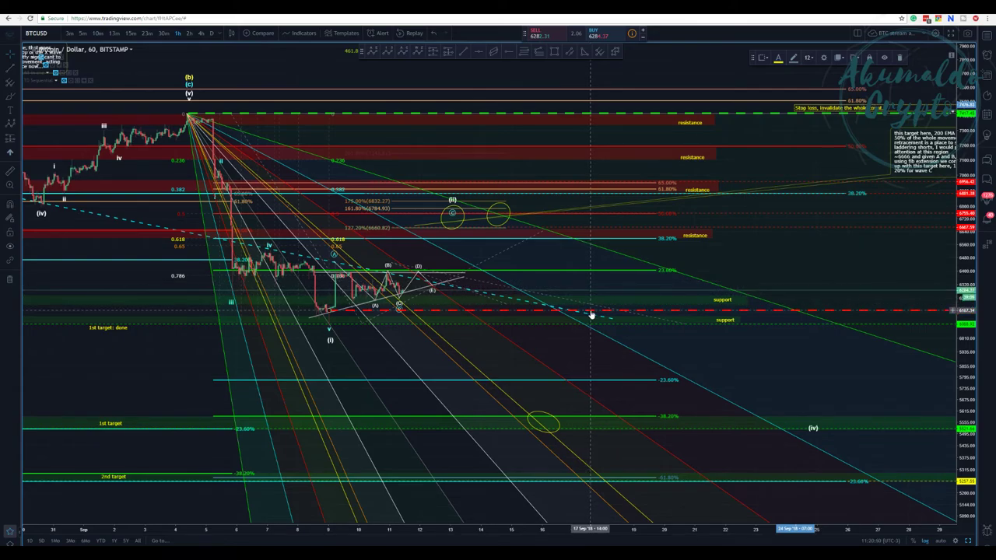
mouse_move(941, 168)
mouse_down()
mouse_move(899, 260)
mouse_move(951, 139)
mouse_up()
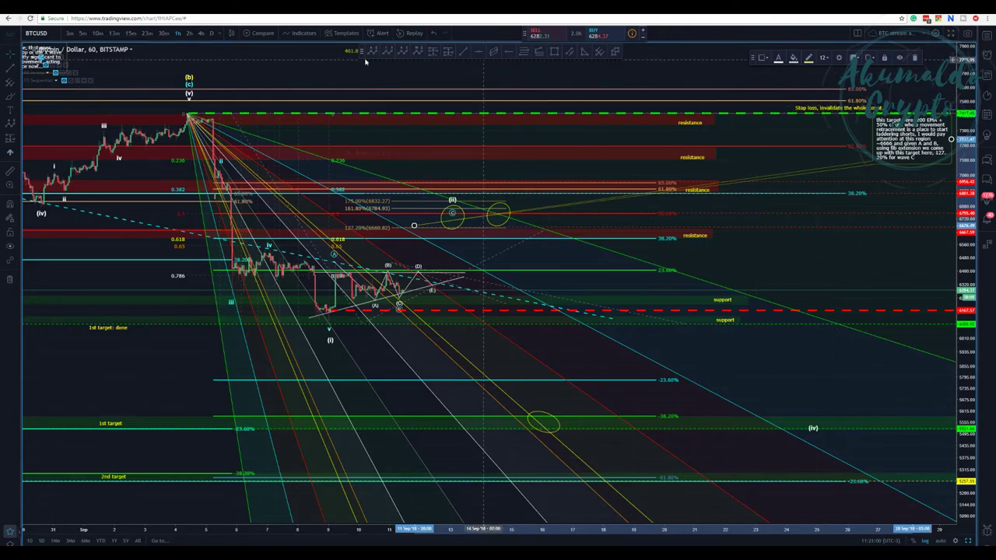
mouse_move(349, 71)
mouse_down()
mouse_move(411, 91)
mouse_move(337, 74)
mouse_up()
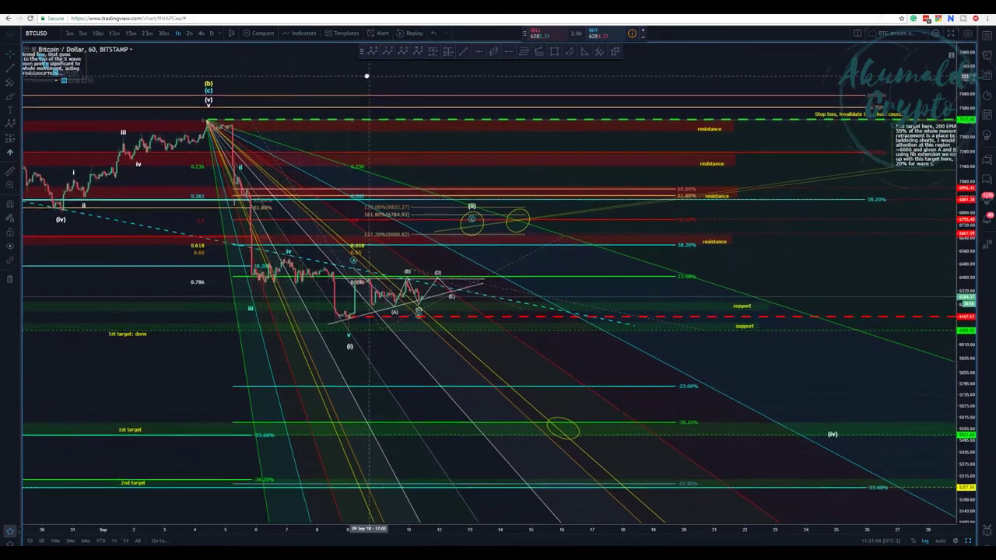